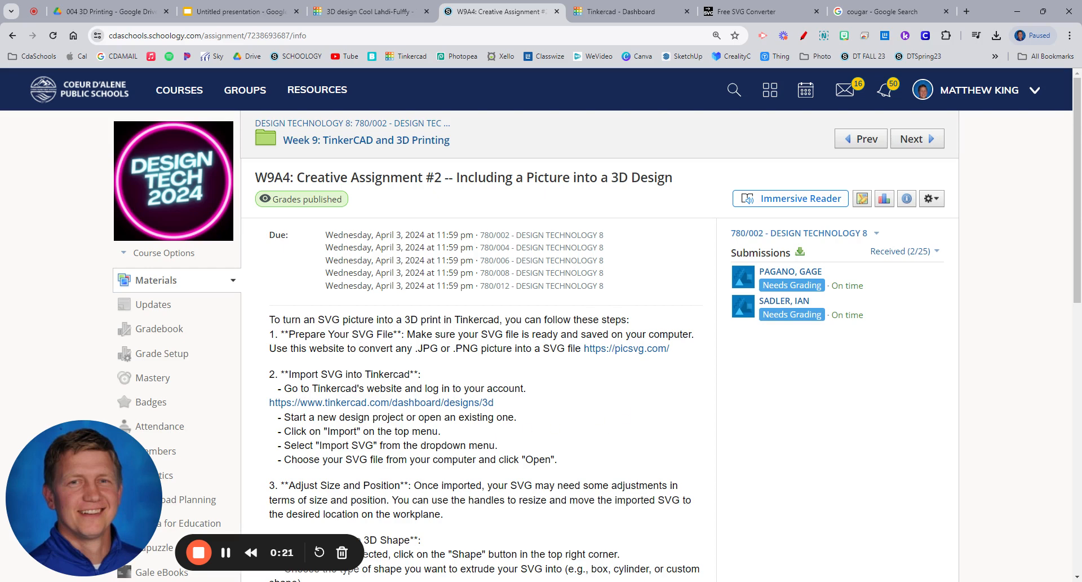
Open the picsvg.com converter and browse the large cougar images in the Google results for a picture to convert
{"action": "left_click", "coordinate": [612, 353]}
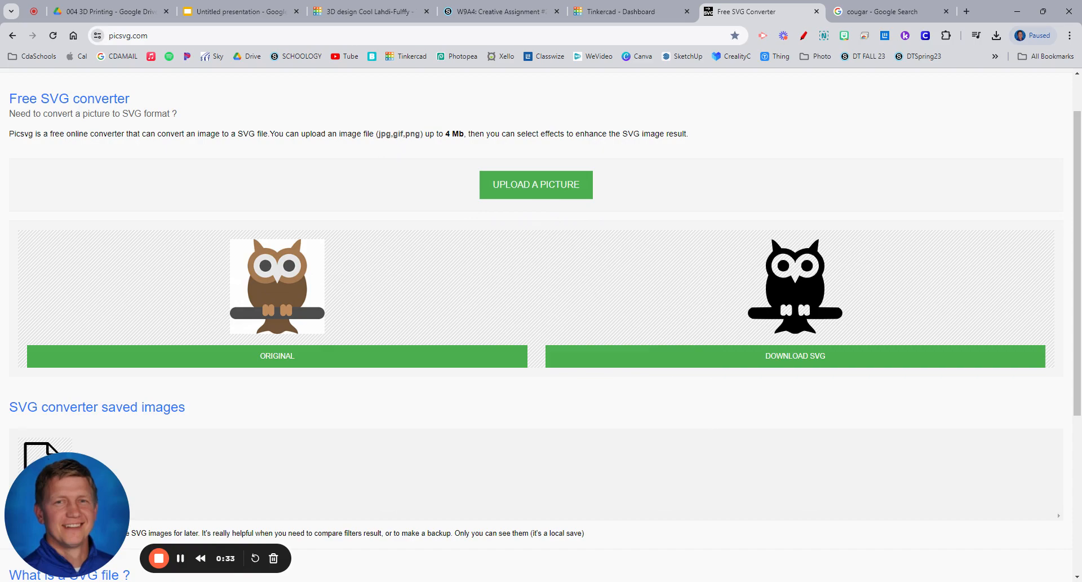
{"action": "left_click", "coordinate": [882, 11]}
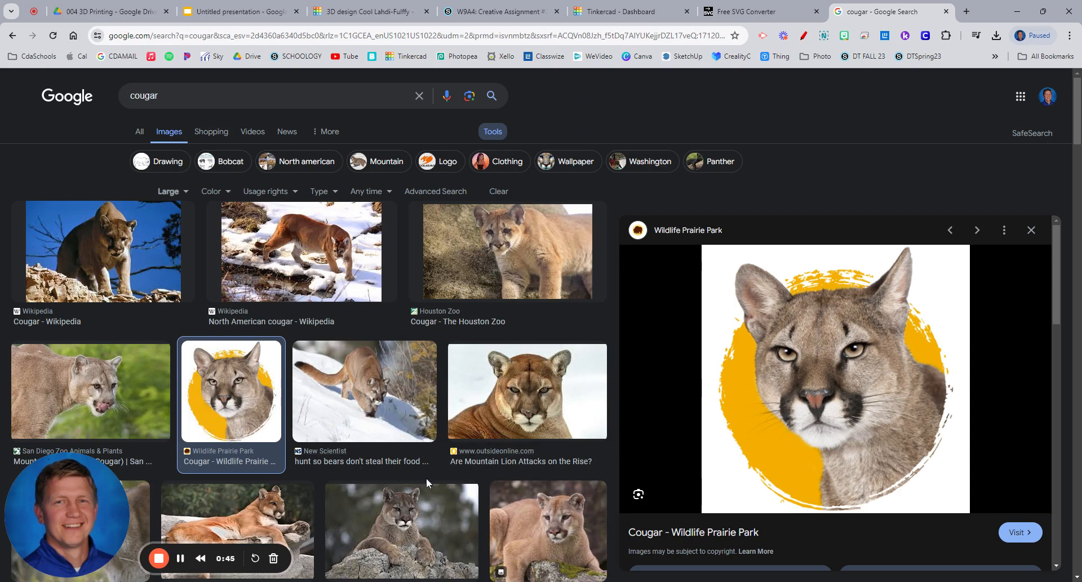
{"action": "scroll", "coordinate": [372, 501], "scroll_direction": "down", "scroll_amount": 1}
{"action": "scroll", "coordinate": [371, 500], "scroll_direction": "down", "scroll_amount": 1}
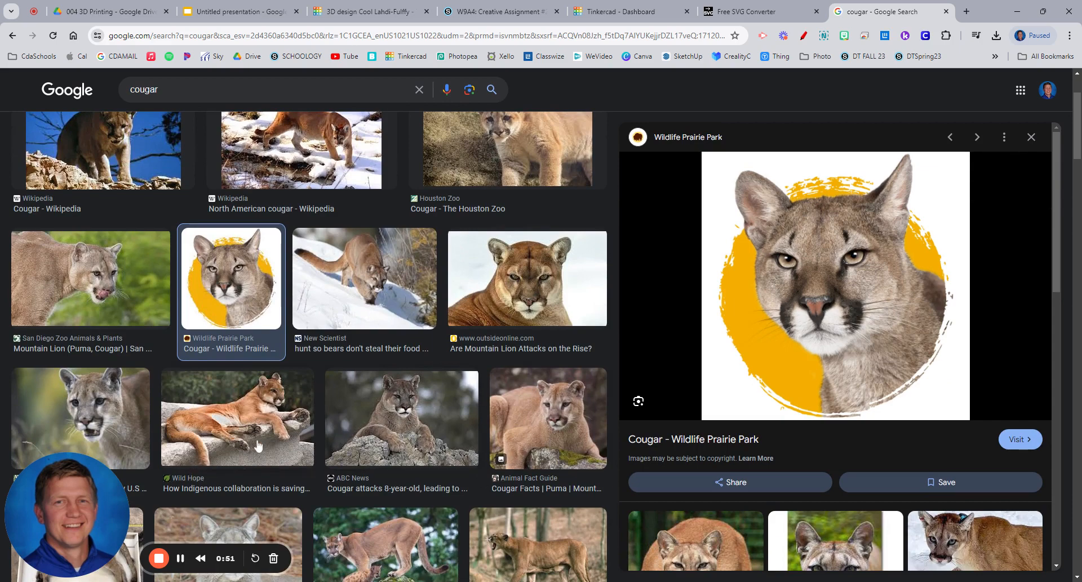
{"action": "scroll", "coordinate": [358, 463], "scroll_direction": "up", "scroll_amount": 2}
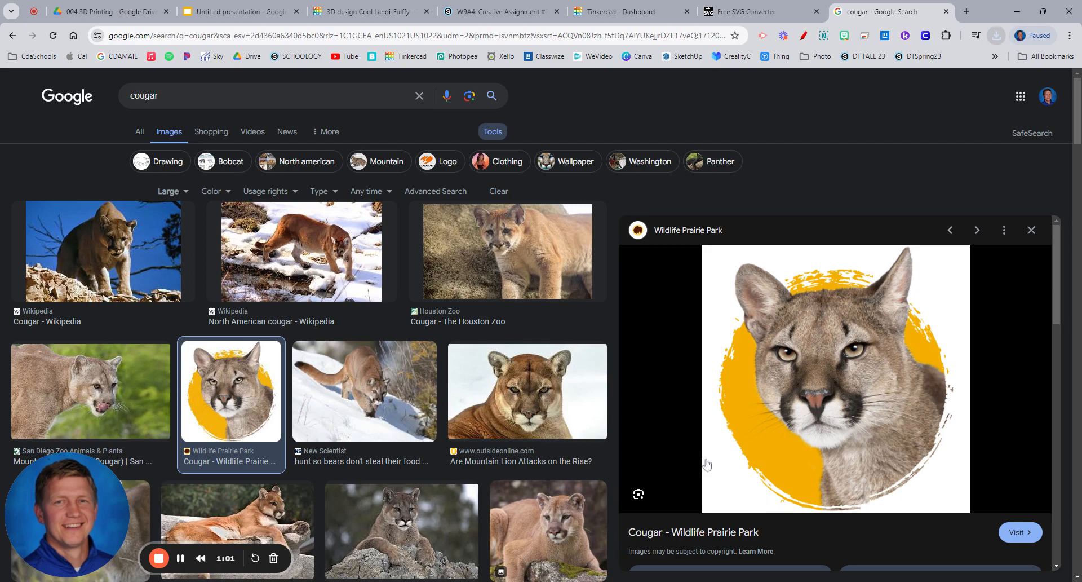
Create a new 3D design in Tinkercad and start importing a shape file
{"action": "left_click", "coordinate": [592, 17]}
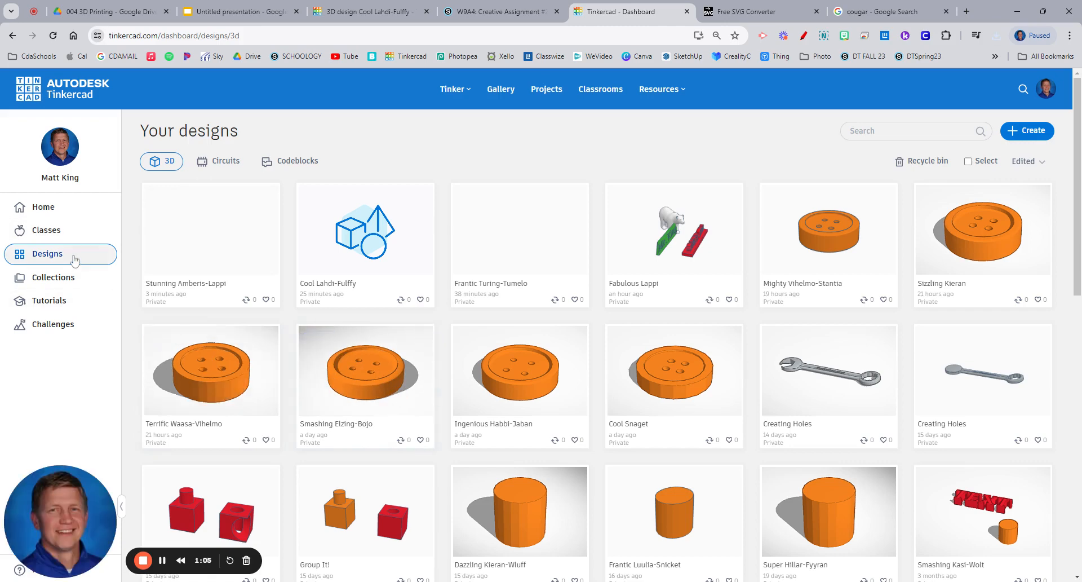
{"action": "left_click", "coordinate": [1026, 130]}
{"action": "left_click", "coordinate": [996, 156]}
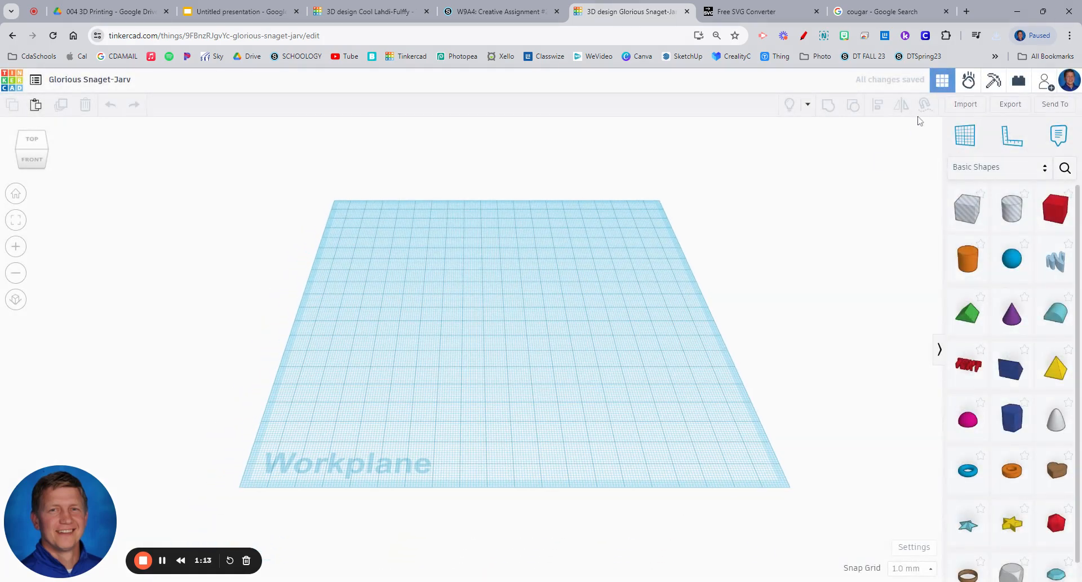
{"action": "left_click", "coordinate": [967, 106]}
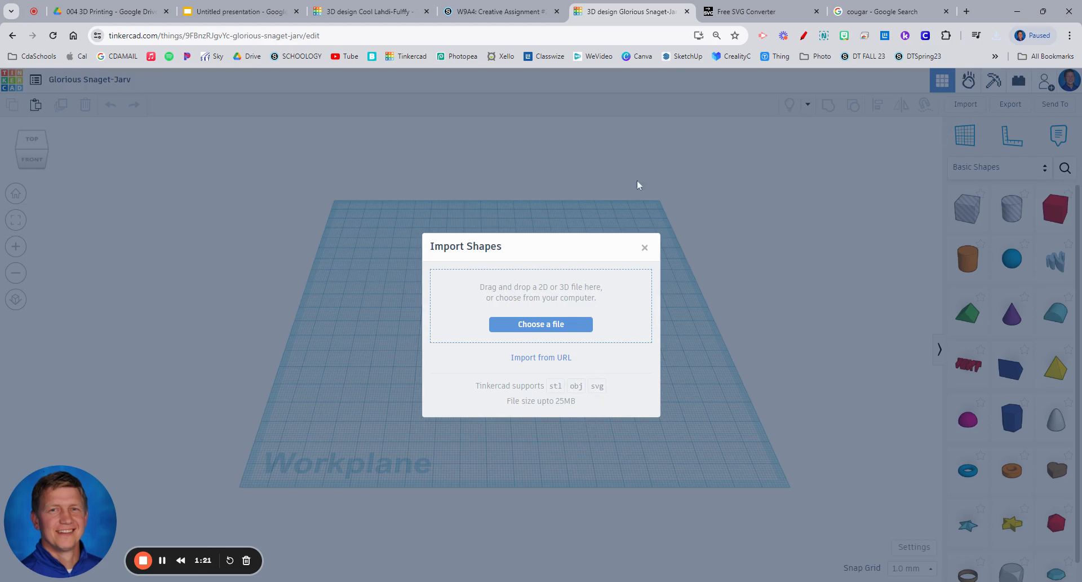
Upload the cougar picture to the picsvg.com converter and compare the Edge 3, Edge 4 and Internal 1 filters
{"action": "left_click", "coordinate": [730, 15]}
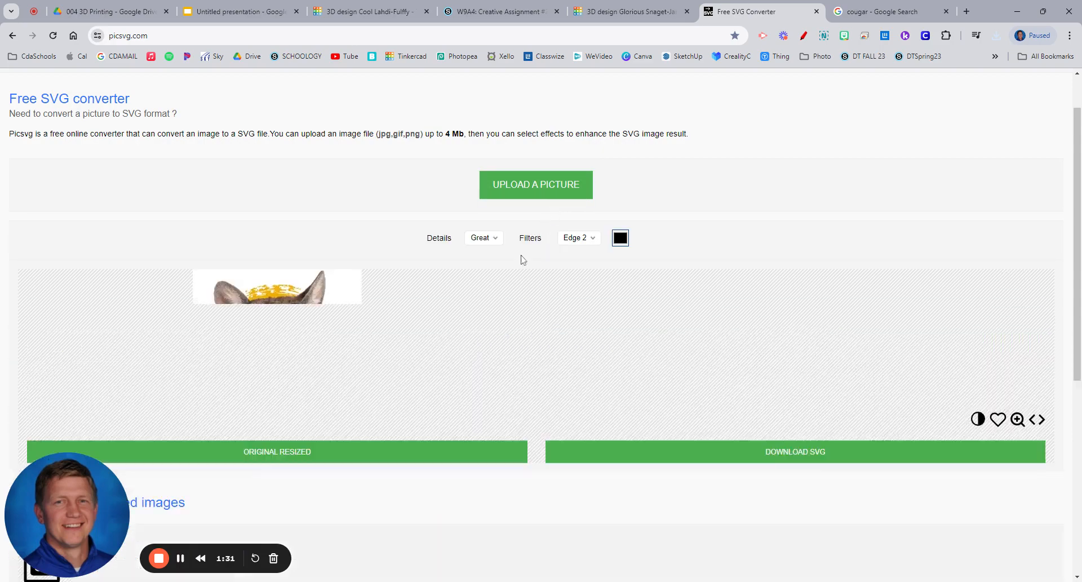
{"action": "scroll", "coordinate": [331, 412], "scroll_direction": "down", "scroll_amount": 1}
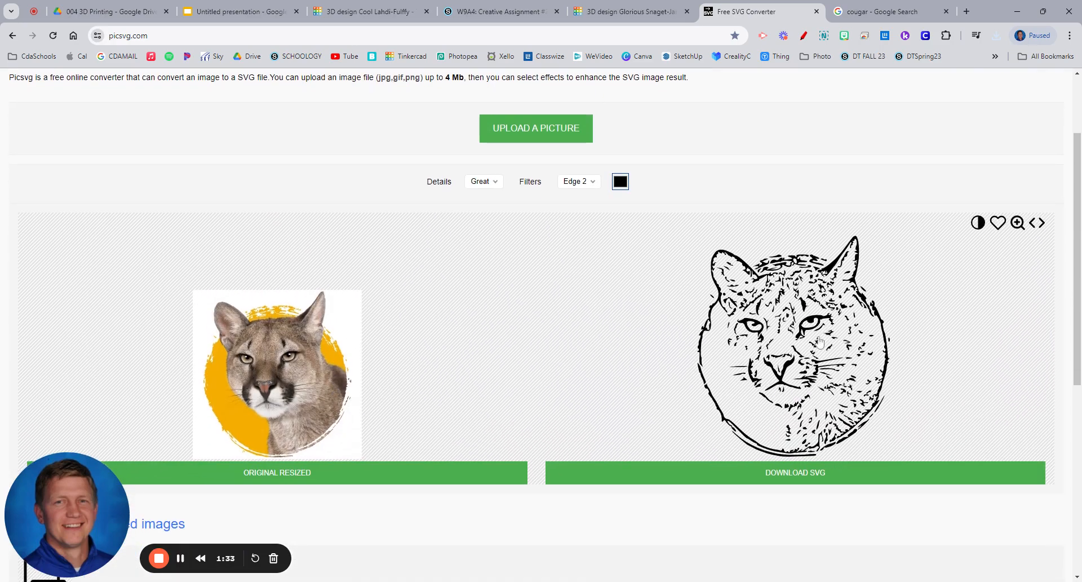
{"action": "left_click", "coordinate": [590, 188]}
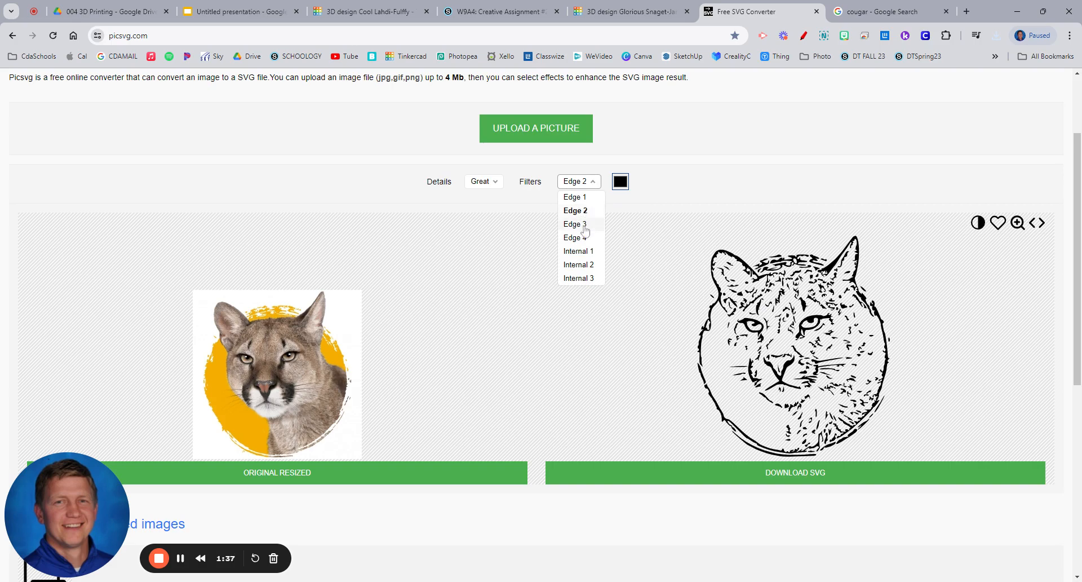
{"action": "left_click", "coordinate": [585, 226]}
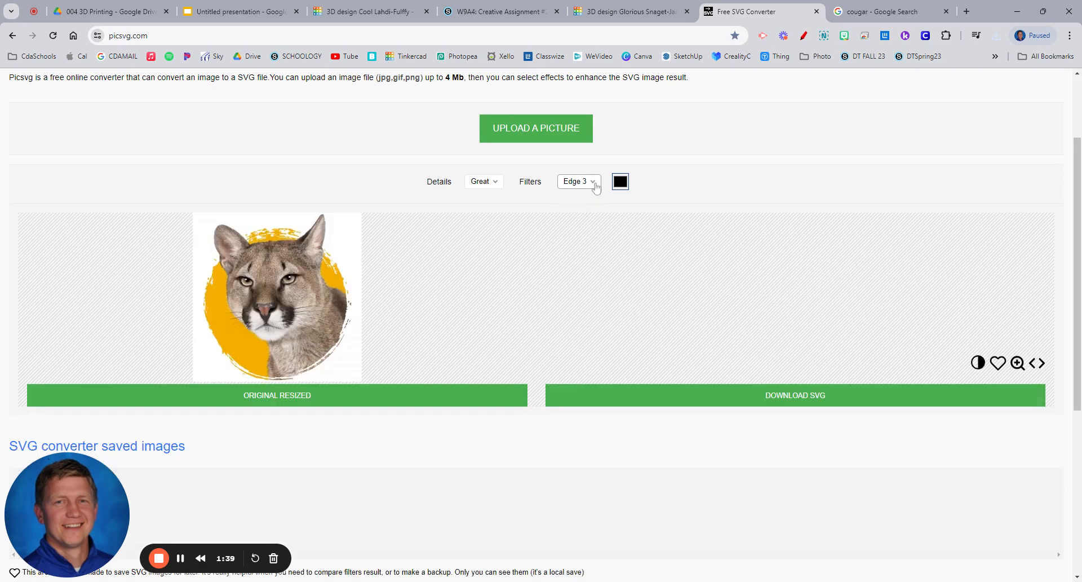
{"action": "left_click", "coordinate": [595, 192]}
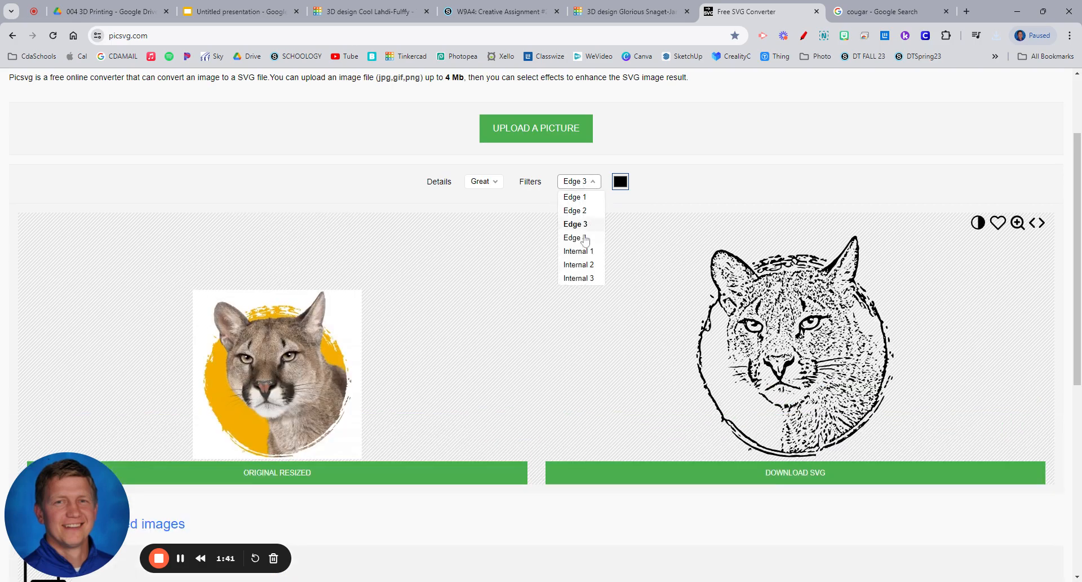
{"action": "left_click", "coordinate": [584, 237]}
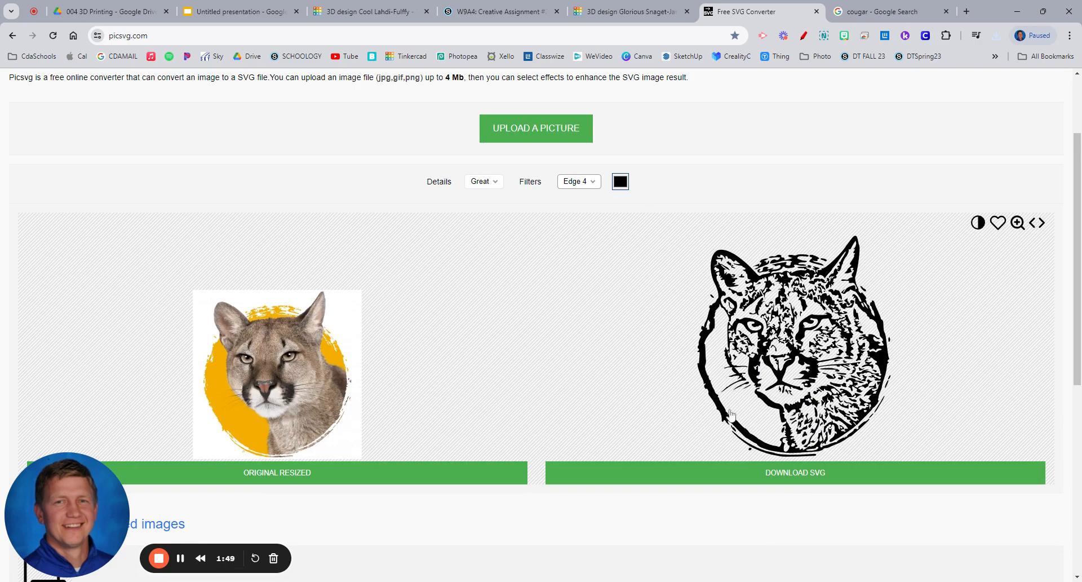
{"action": "left_click", "coordinate": [593, 188]}
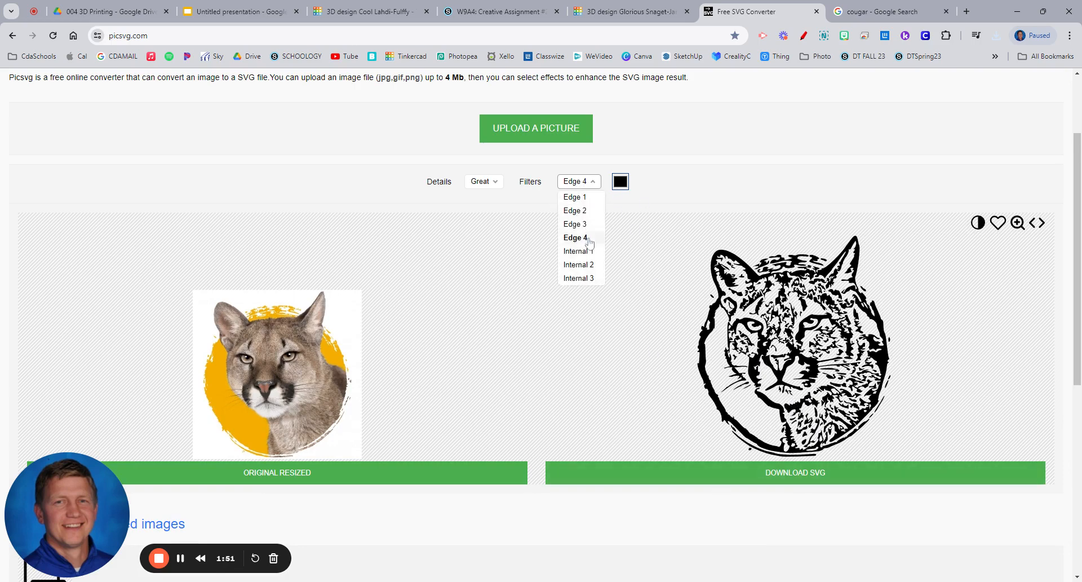
{"action": "left_click", "coordinate": [585, 251]}
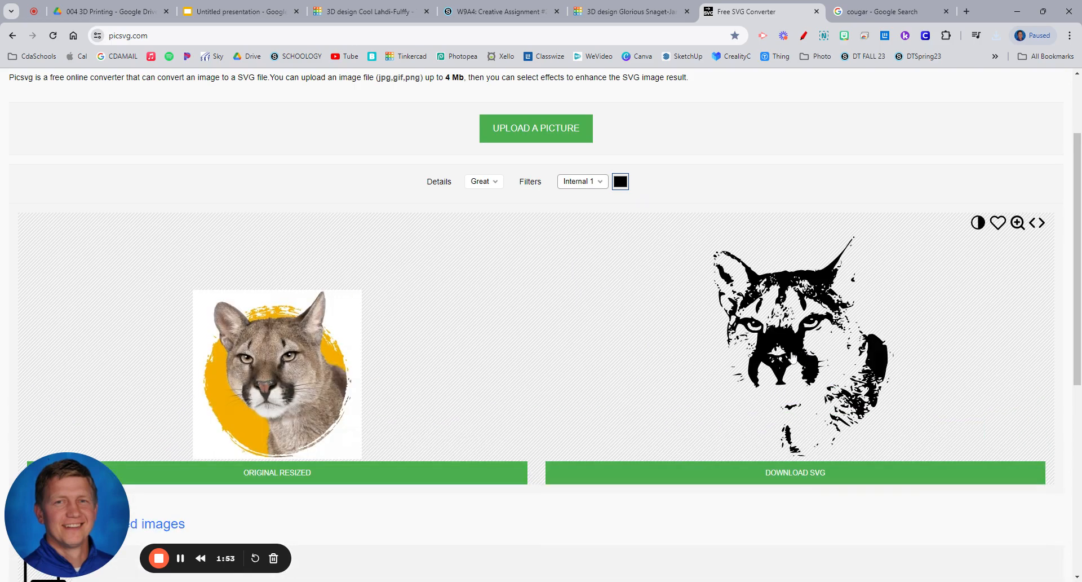
Set the conversion filter to Edge 4 and download the cougar as an SVG file
{"action": "left_click", "coordinate": [596, 181]}
{"action": "left_click", "coordinate": [586, 248]}
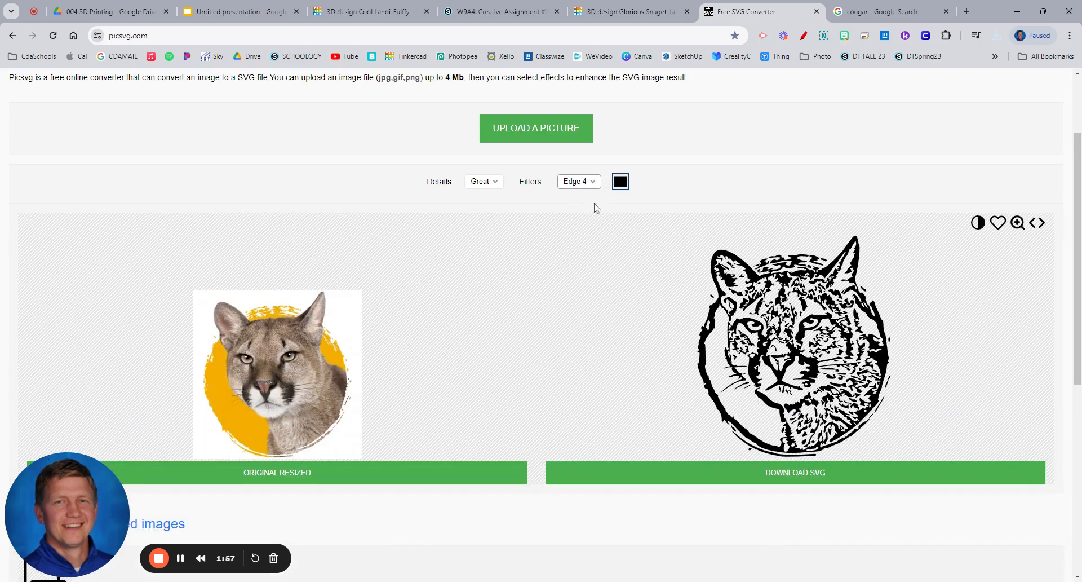
{"action": "left_click", "coordinate": [759, 480]}
Switch to the Tinkercad design and import y48Tnw01.svg, centered on the artboard at 100% scale
{"action": "left_click", "coordinate": [620, 11]}
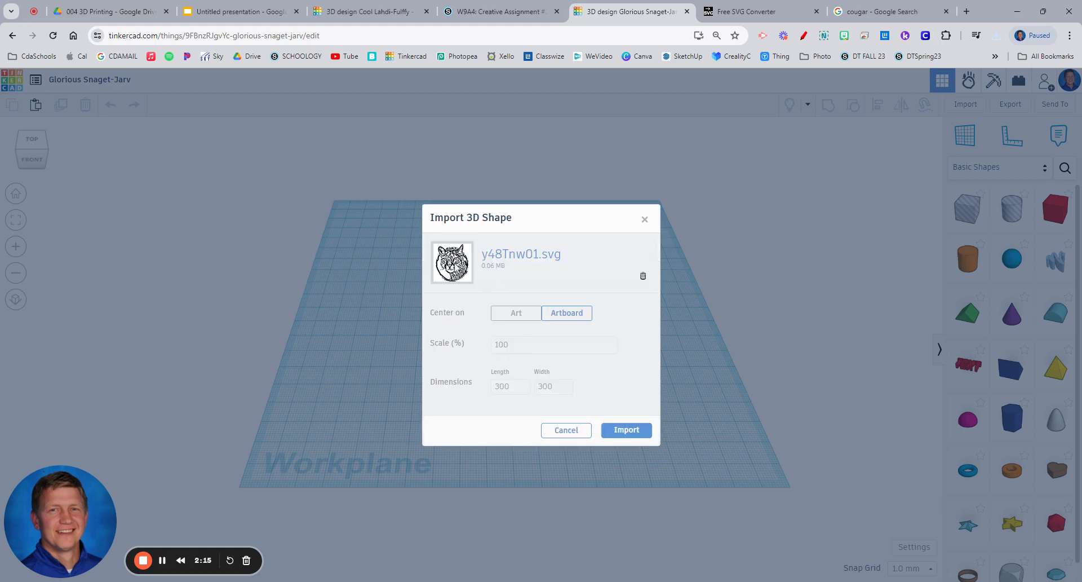
{"action": "left_click", "coordinate": [628, 433]}
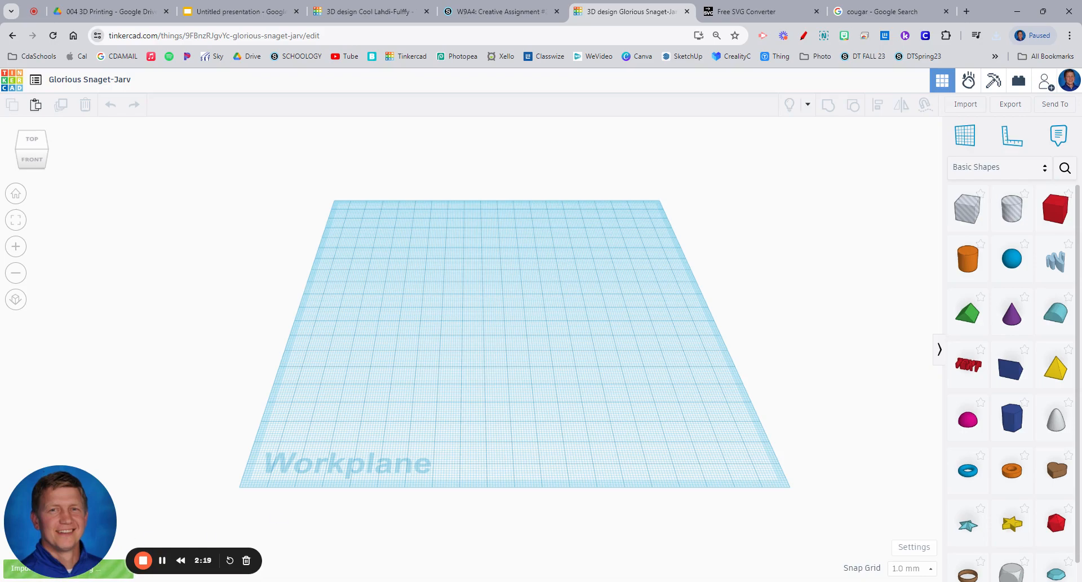
{"action": "left_click_drag", "start_coordinate": [99, 527], "coordinate": [88, 502]}
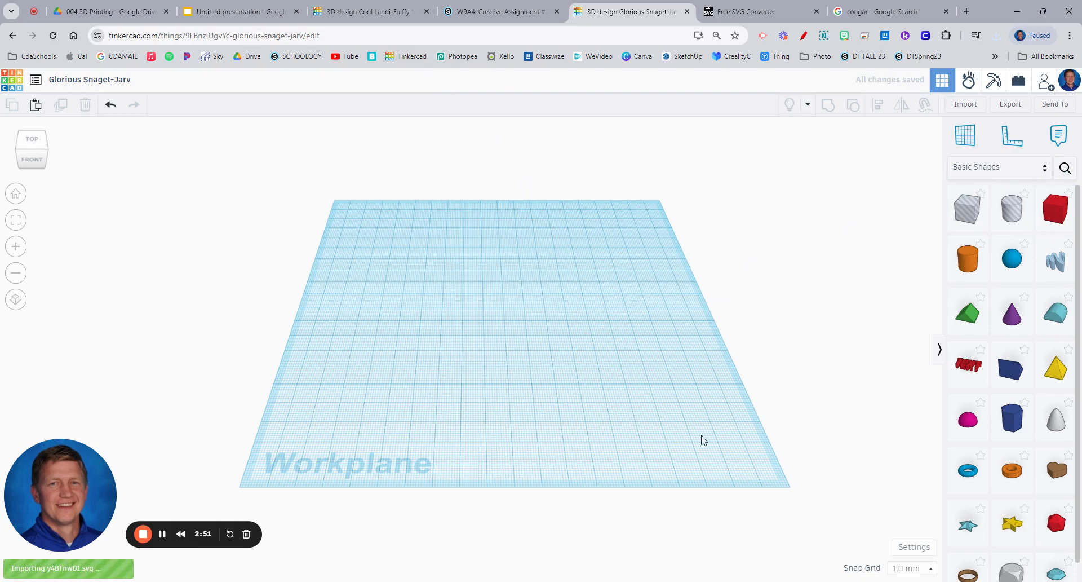
{"action": "left_click", "coordinate": [749, 11]}
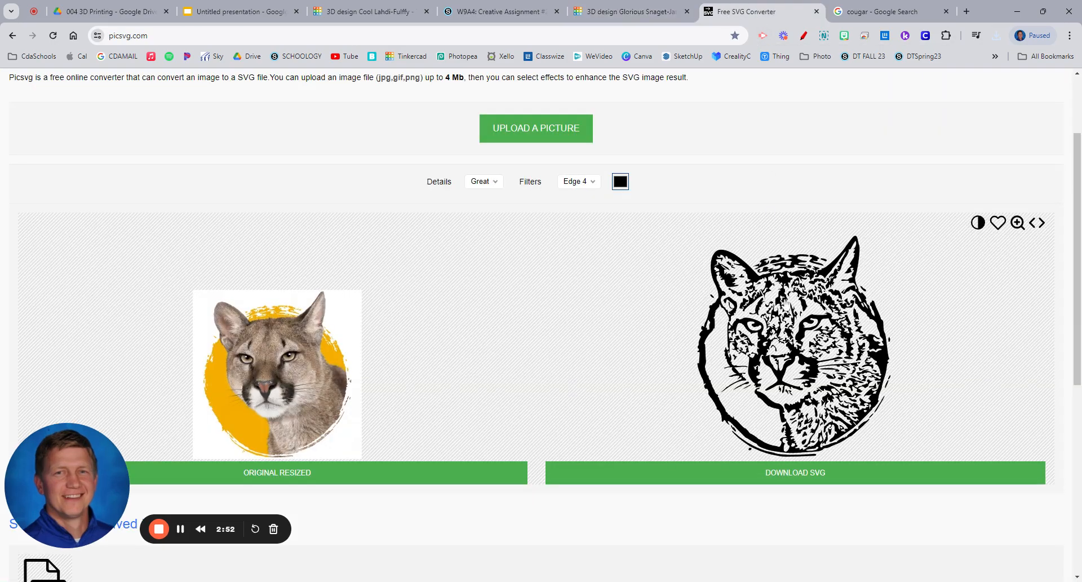
{"action": "left_click", "coordinate": [650, 13]}
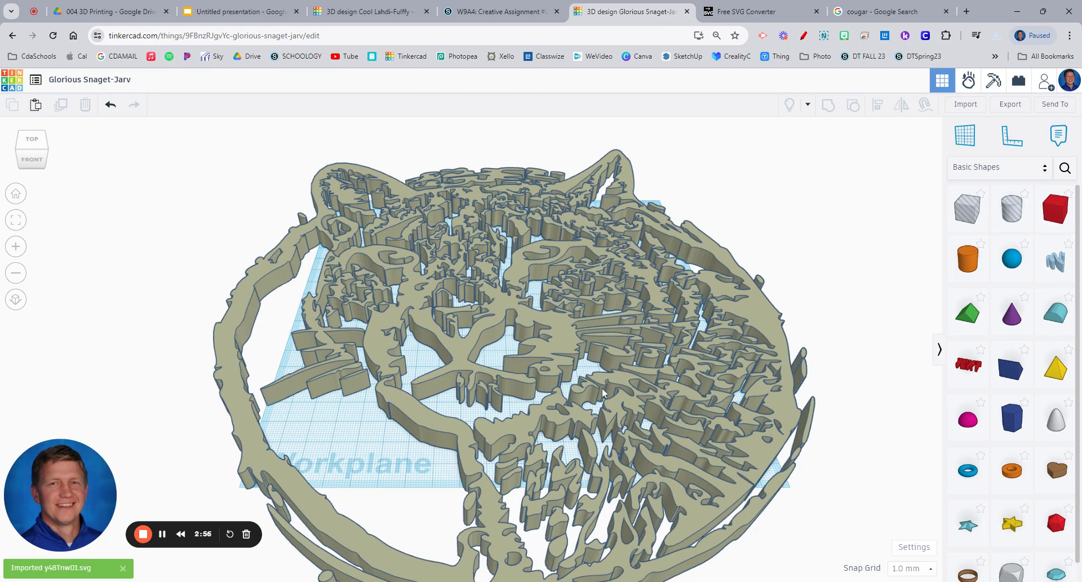
Shrink the imported cougar to about 47 by 54 mm and move it onto the workplane near its front left
{"action": "left_click", "coordinate": [636, 465]}
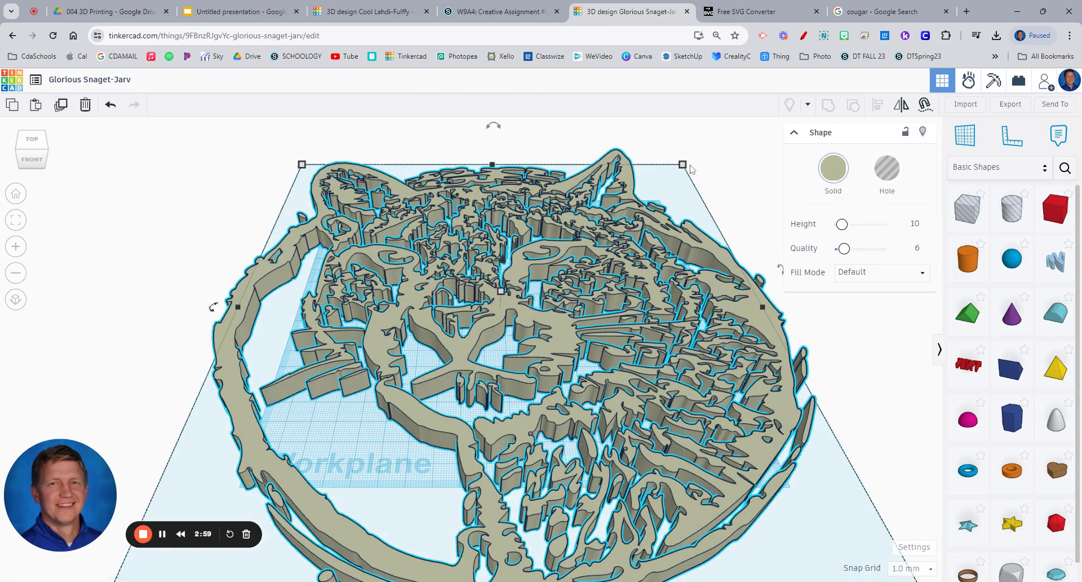
{"action": "left_click_drag", "start_coordinate": [685, 166], "coordinate": [291, 470]}
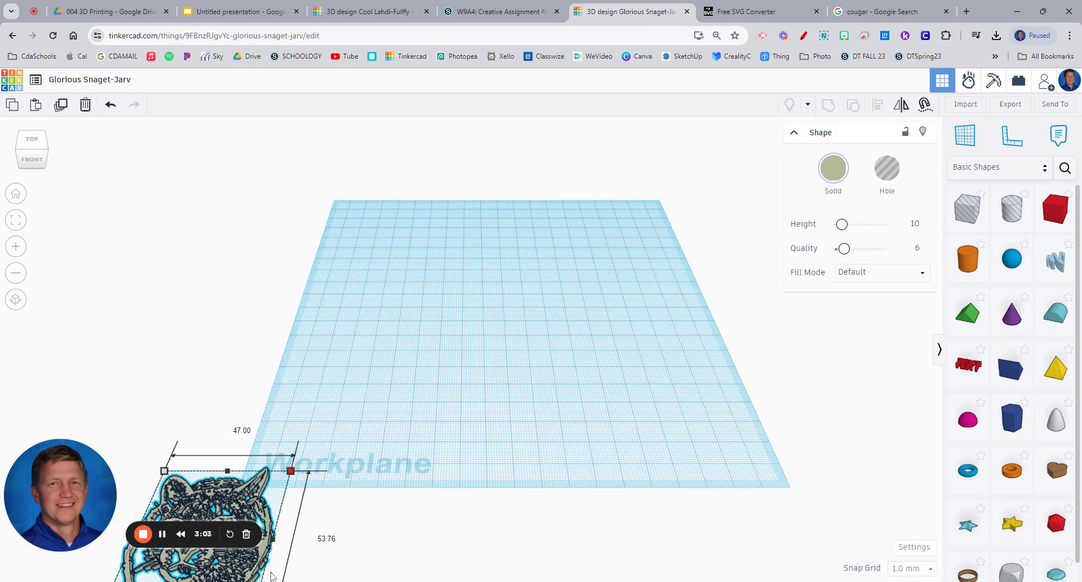
{"action": "left_click_drag", "start_coordinate": [365, 409], "coordinate": [367, 408]}
{"action": "left_click_drag", "start_coordinate": [270, 508], "coordinate": [425, 374]}
{"action": "right_click_drag", "start_coordinate": [483, 447], "coordinate": [425, 410]}
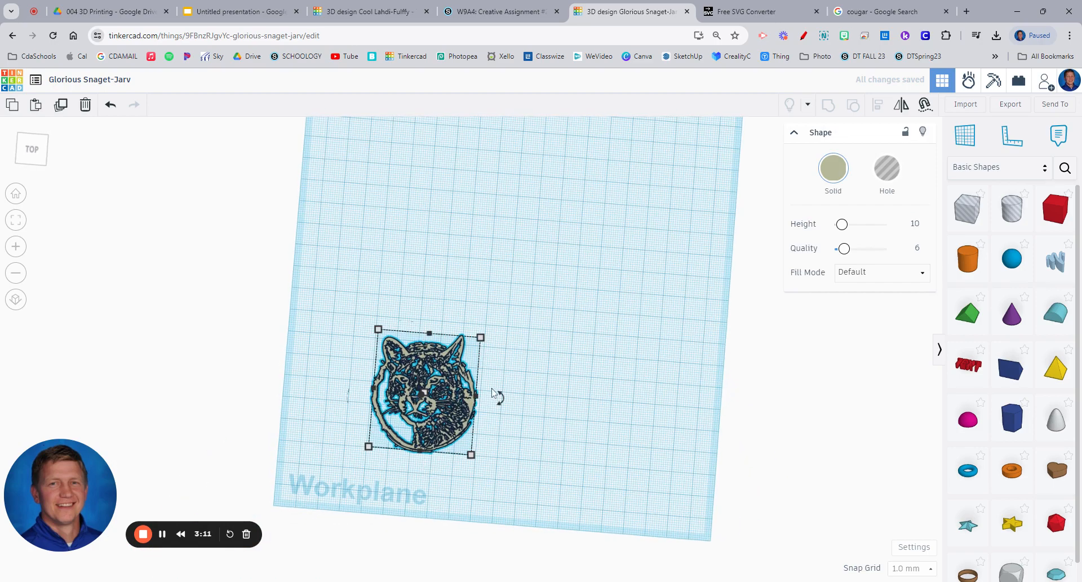
Add a solid box behind the cougar, stretch it into a wide plate about 56 mm deep and lower its height to 8 mm
{"action": "left_click_drag", "start_coordinate": [1054, 208], "coordinate": [632, 325]}
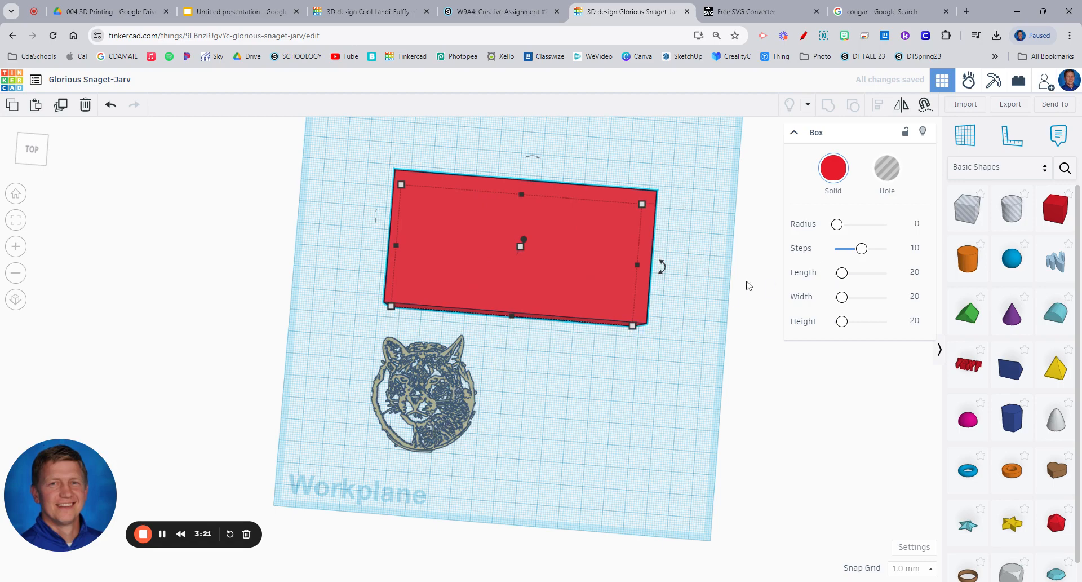
{"action": "right_click_drag", "start_coordinate": [587, 383], "coordinate": [586, 299]}
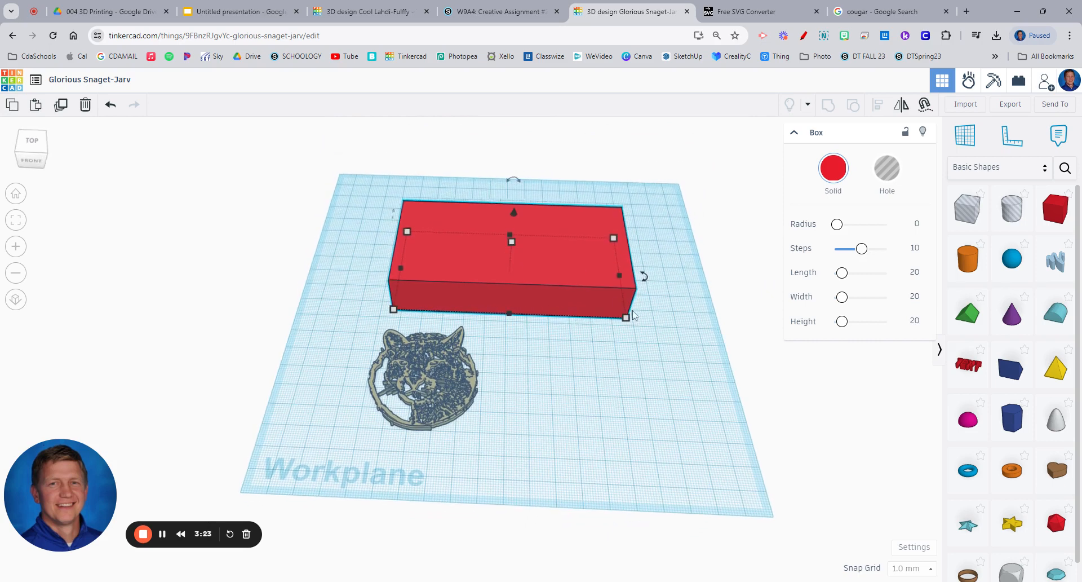
{"action": "left_click_drag", "start_coordinate": [511, 246], "coordinate": [499, 261]}
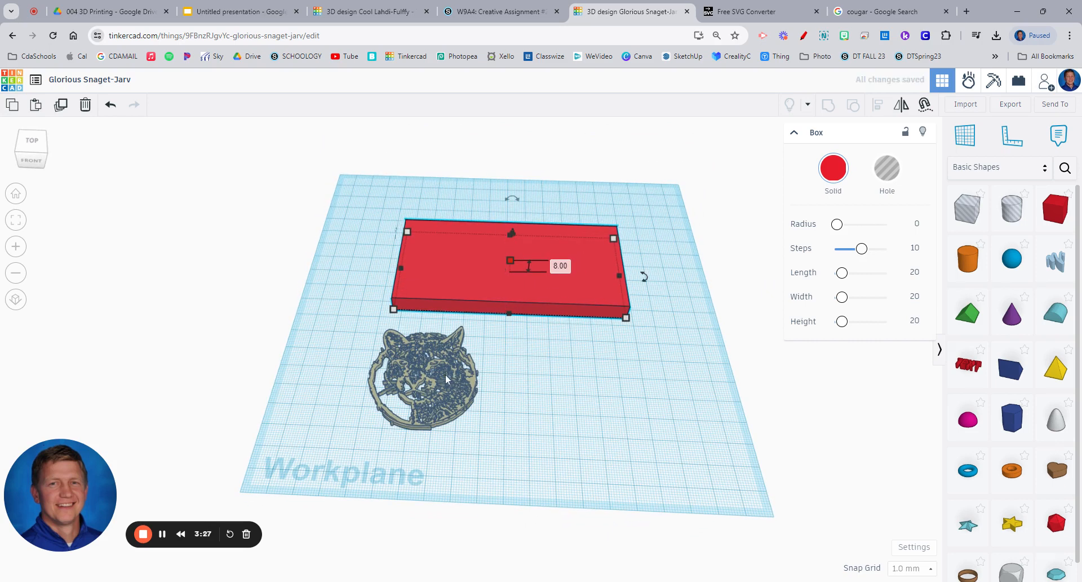
Move the cougar onto the middle of the red box and raise it above the box's top face
{"action": "left_click_drag", "start_coordinate": [446, 378], "coordinate": [516, 275]}
{"action": "left_click_drag", "start_coordinate": [523, 237], "coordinate": [523, 207]}
{"action": "right_click_drag", "start_coordinate": [530, 363], "coordinate": [536, 236]}
Try to engrave the cougar by sinking it 13 mm as a hole and grouping it with the box, and undo the attempt
{"action": "left_click_drag", "start_coordinate": [521, 222], "coordinate": [514, 247]}
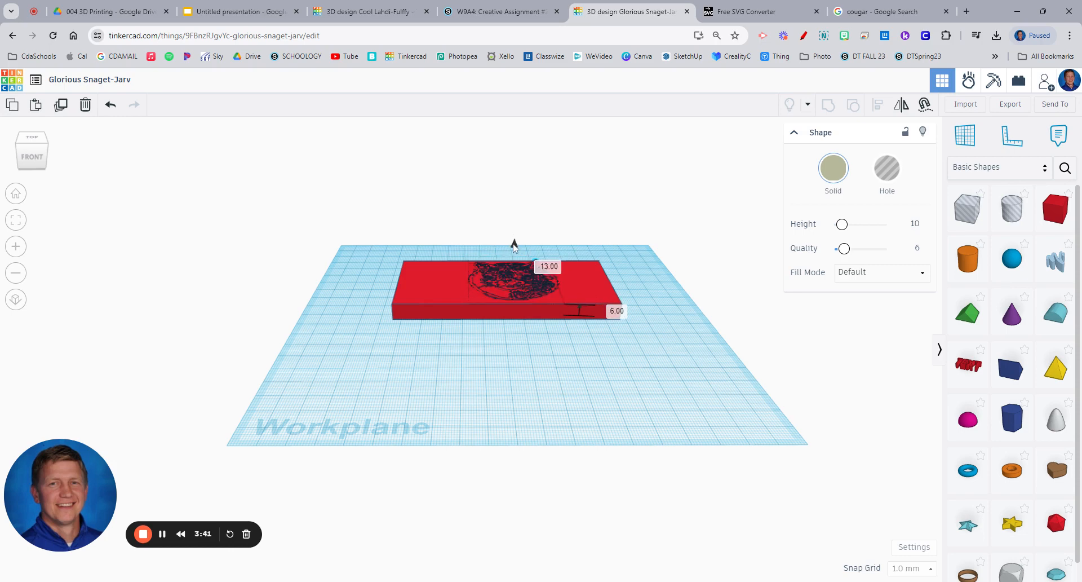
{"action": "left_click", "coordinate": [887, 167]}
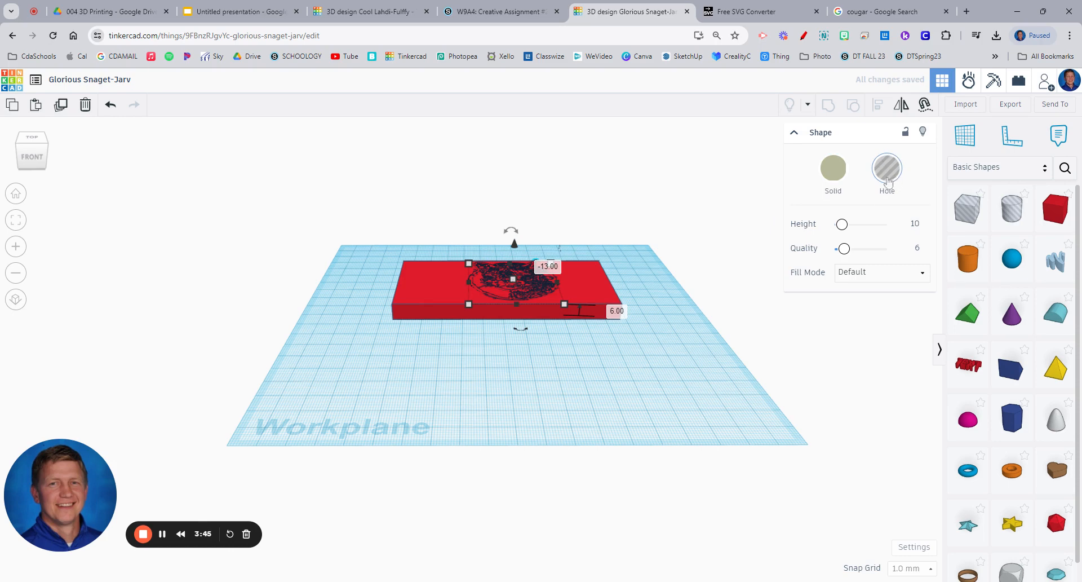
{"action": "left_click_drag", "start_coordinate": [335, 186], "coordinate": [658, 407]}
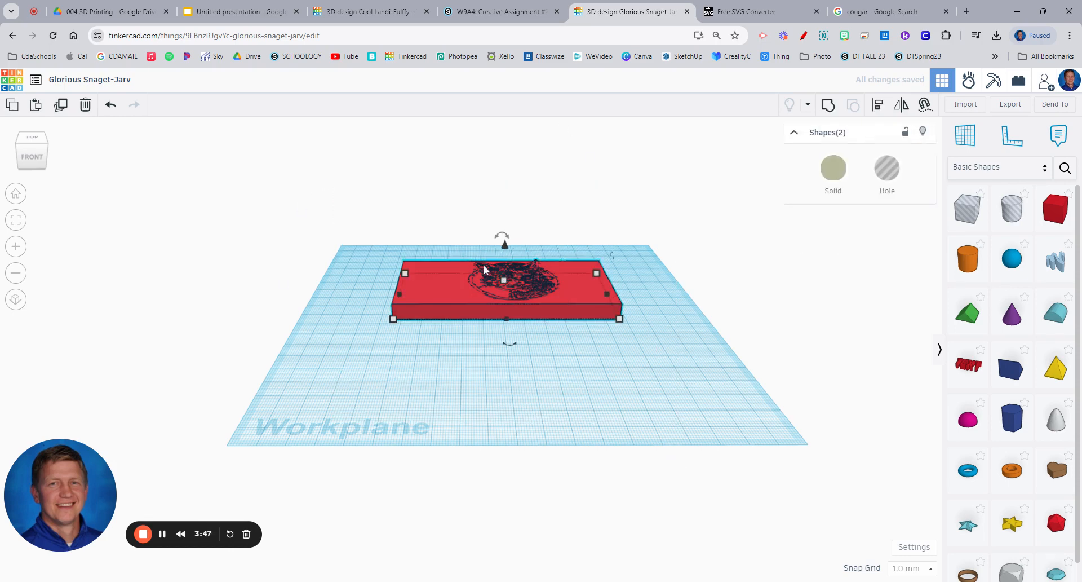
{"action": "left_click", "coordinate": [828, 105]}
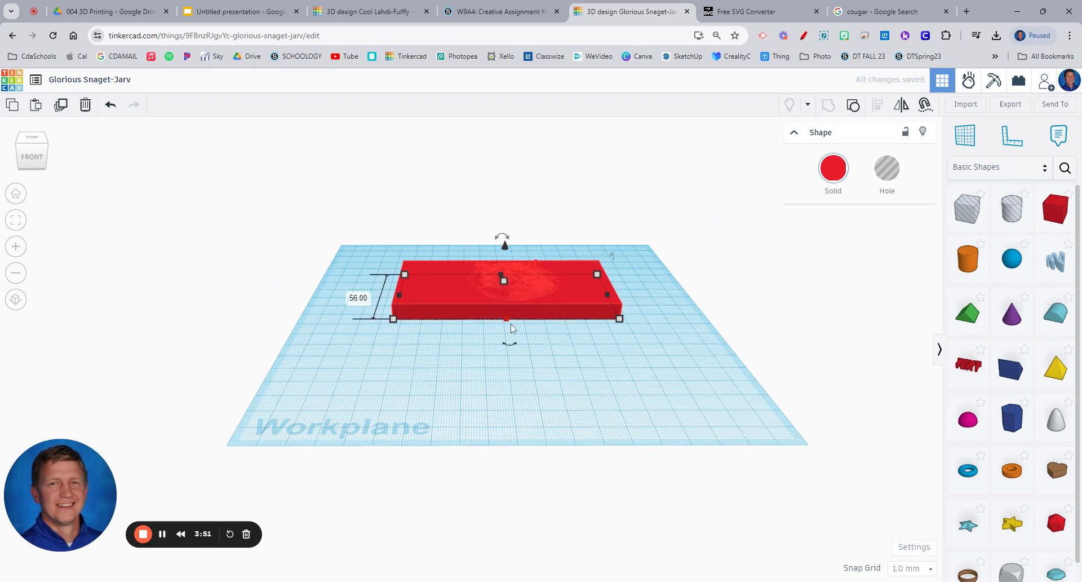
{"action": "right_click_drag", "start_coordinate": [511, 323], "coordinate": [518, 337]}
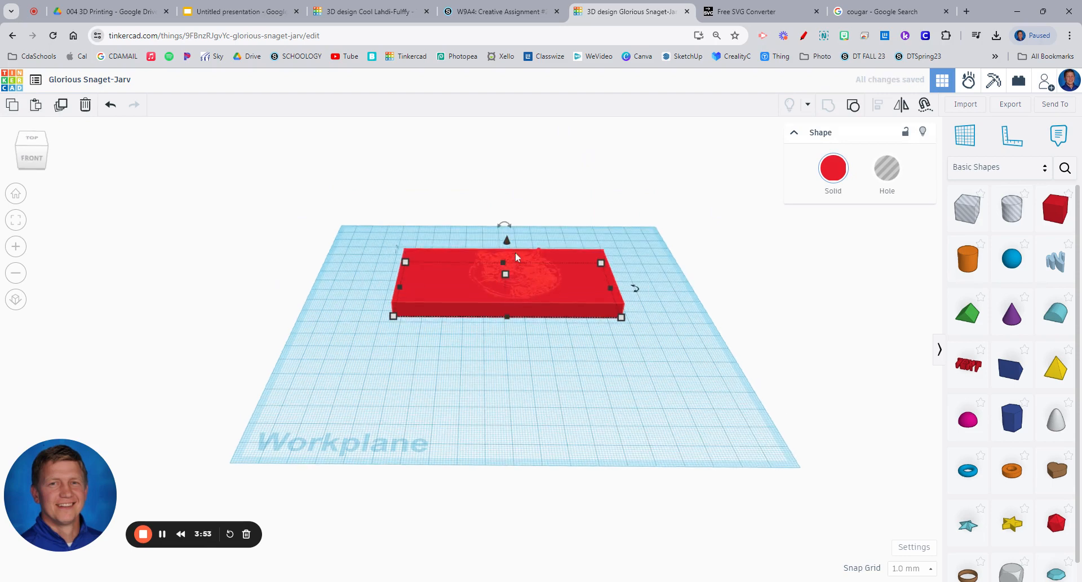
{"action": "mouse_move", "coordinate": [506, 275]}
{"action": "key", "text": "ctrl+z"}
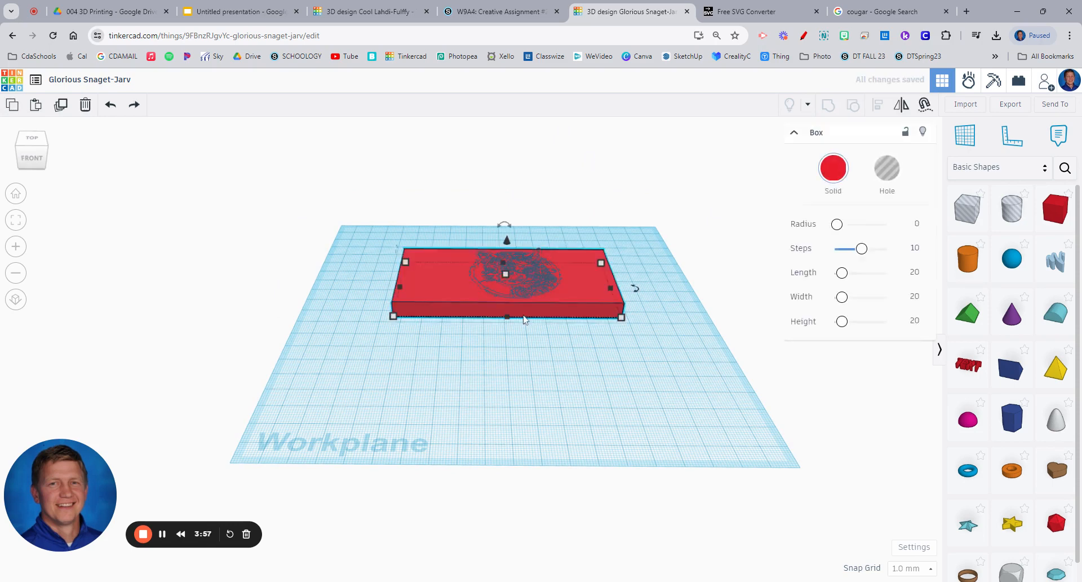
Make the cougar taller, lower it 13 mm to sit 6 mm above the workplane inside the box, and turn it into a hole
{"action": "left_click", "coordinate": [540, 379]}
{"action": "left_click", "coordinate": [537, 275]}
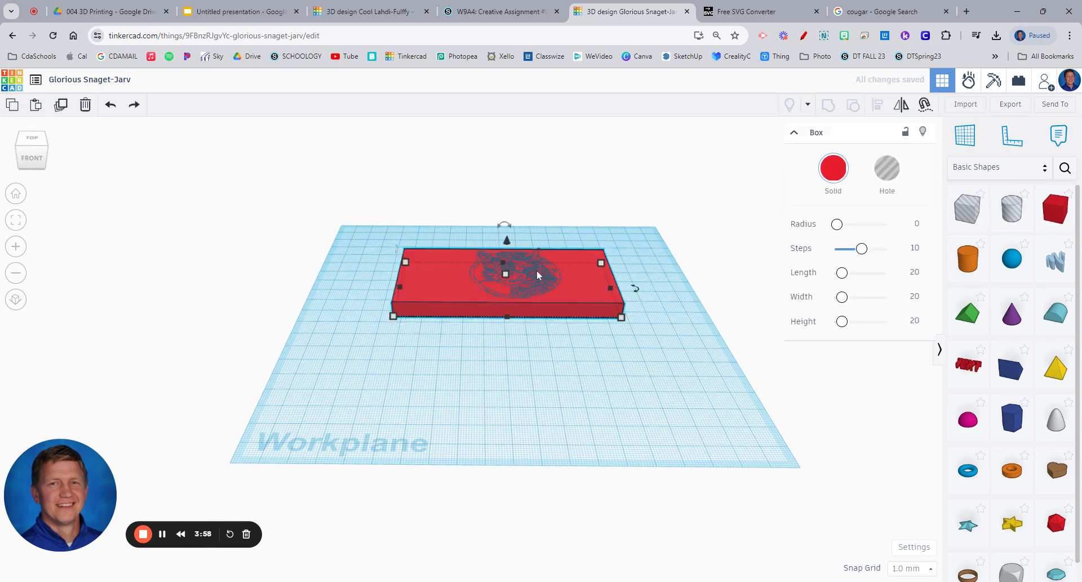
{"action": "left_click", "coordinate": [510, 284]}
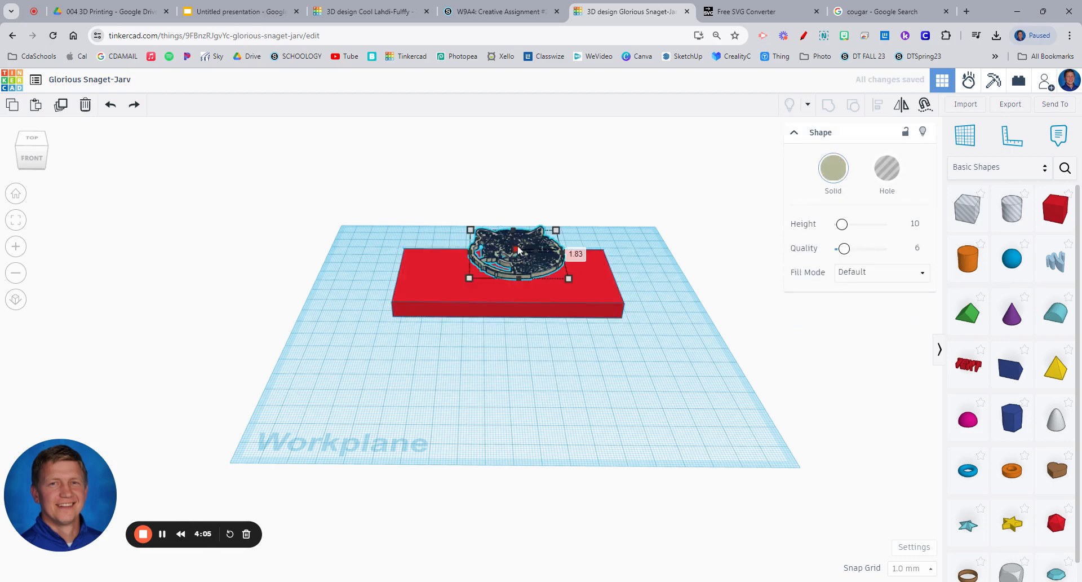
{"action": "mouse_move", "coordinate": [519, 249]}
{"action": "left_mouse_down"}
{"action": "mouse_move", "coordinate": [523, 207]}
{"action": "mouse_move", "coordinate": [512, 231]}
{"action": "left_mouse_up"}
{"action": "key", "text": "h"}
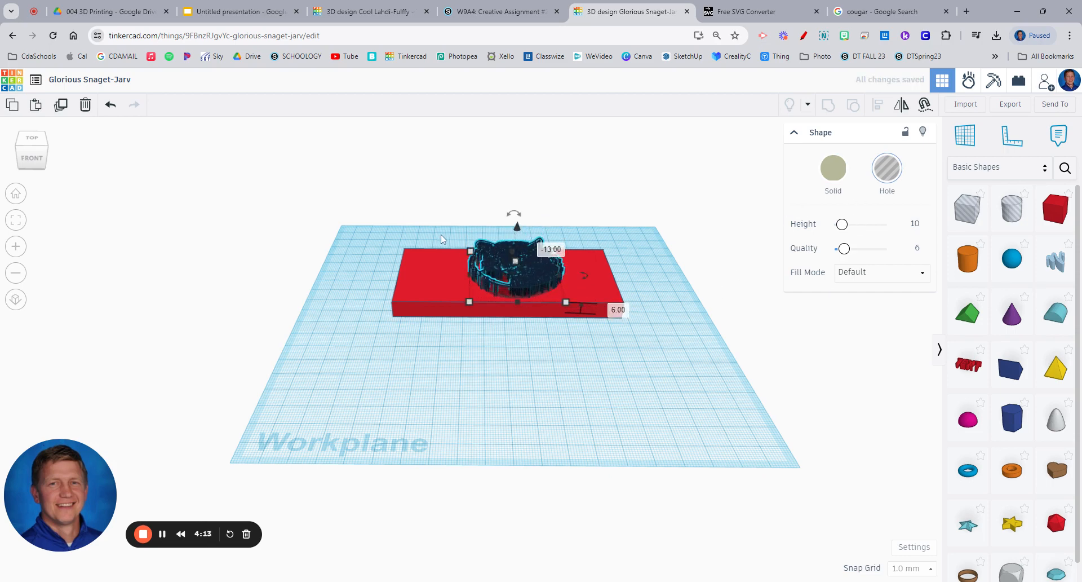
Group the cougar hole with the red box to cut the cougar's outline into it
{"action": "key", "text": "ctrl+a"}
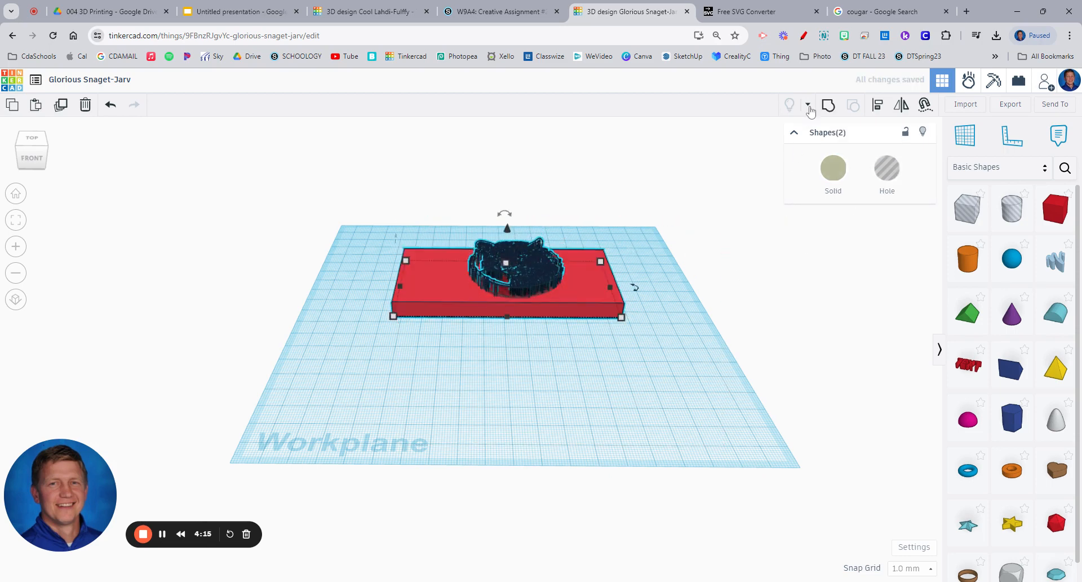
{"action": "left_click", "coordinate": [831, 111]}
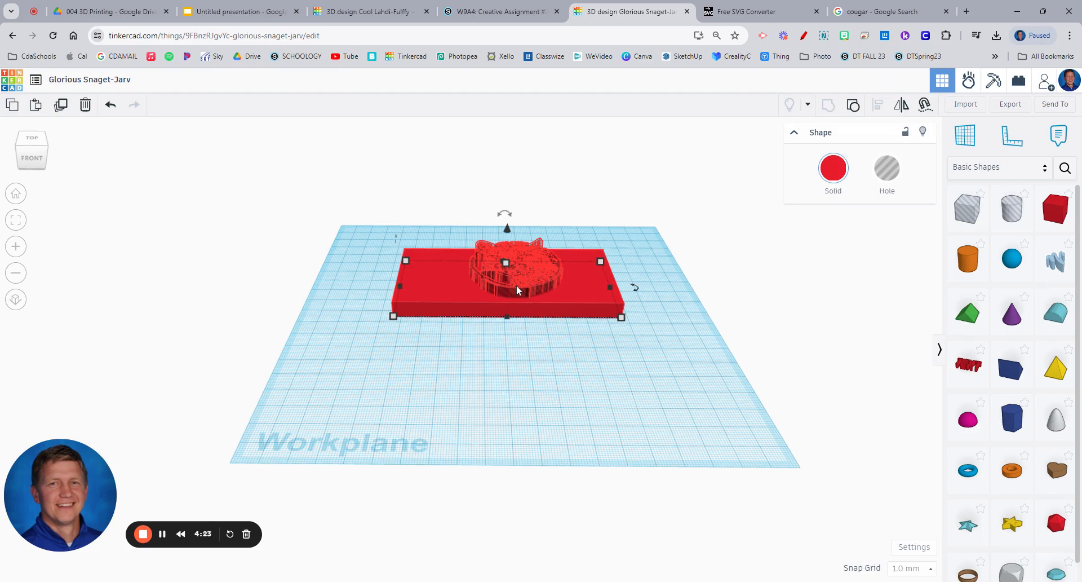
Examine the engraved cougar on the red box from above, up close and deselected, checking its line detail and the ears near the box edge
{"action": "scroll", "coordinate": [530, 272], "scroll_direction": "up", "scroll_amount": 4}
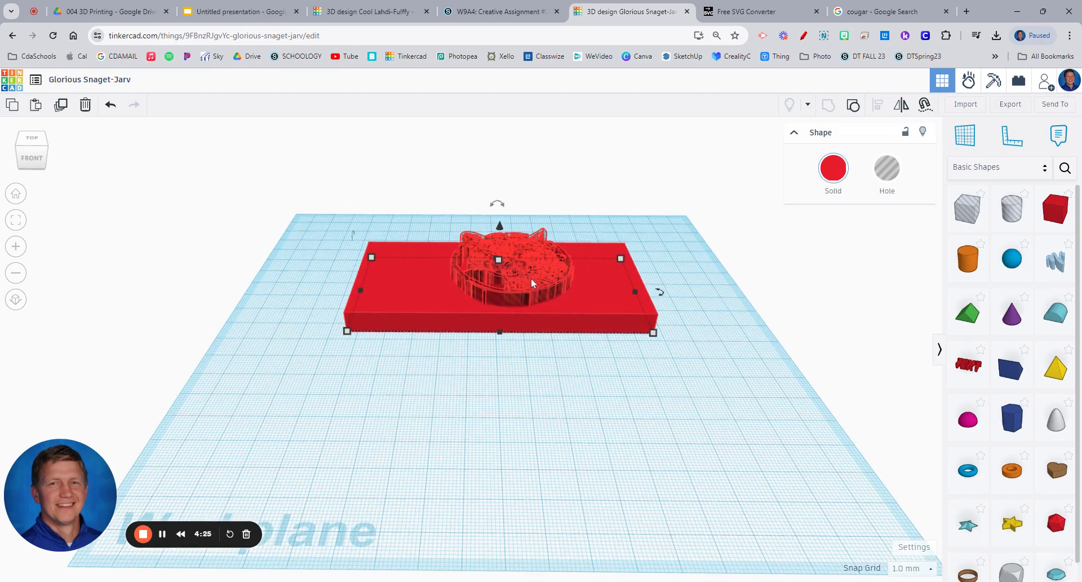
{"action": "right_click_drag", "start_coordinate": [525, 285], "coordinate": [529, 320]}
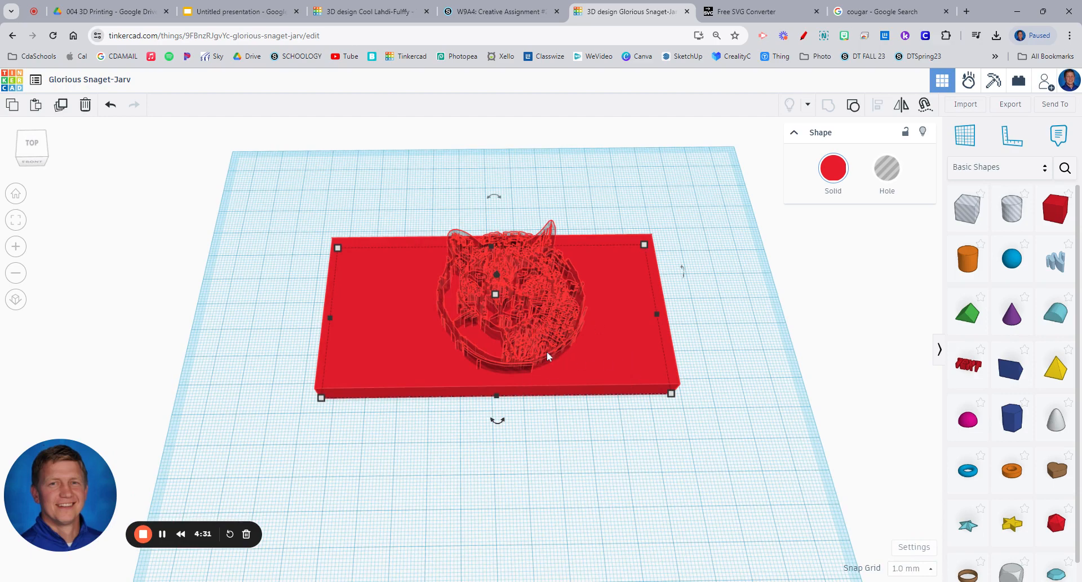
{"action": "right_click_drag", "start_coordinate": [544, 356], "coordinate": [539, 370]}
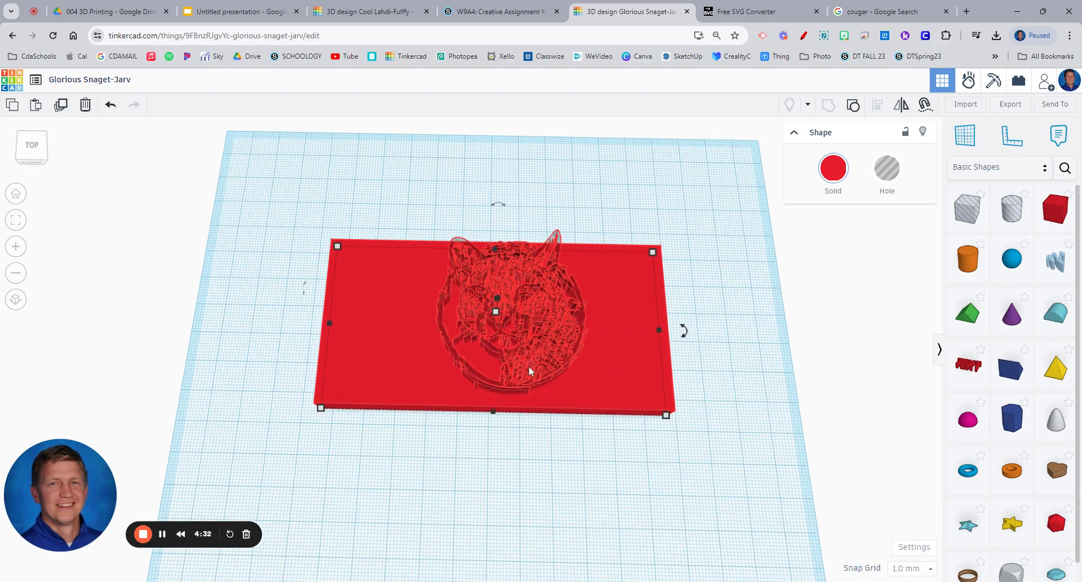
{"action": "mouse_move", "coordinate": [514, 391]}
{"action": "right_mouse_down"}
{"action": "mouse_move", "coordinate": [505, 380]}
{"action": "mouse_move", "coordinate": [506, 396]}
{"action": "mouse_move", "coordinate": [523, 360]}
{"action": "mouse_move", "coordinate": [523, 377]}
{"action": "right_mouse_up"}
{"action": "scroll", "coordinate": [512, 373], "scroll_direction": "up", "scroll_amount": 5}
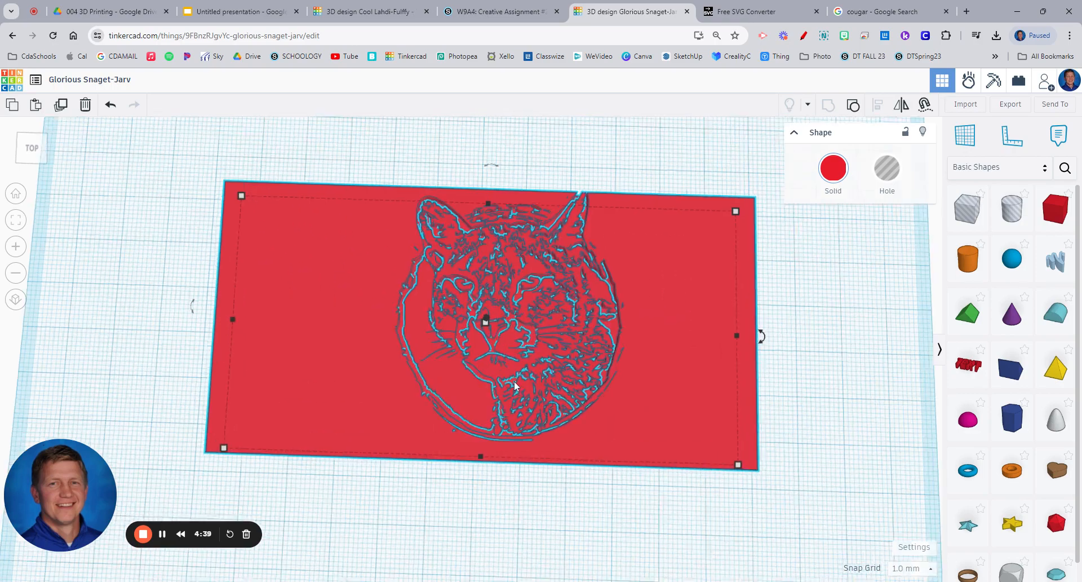
{"action": "scroll", "coordinate": [515, 385], "scroll_direction": "down", "scroll_amount": 2}
{"action": "left_click", "coordinate": [785, 532]}
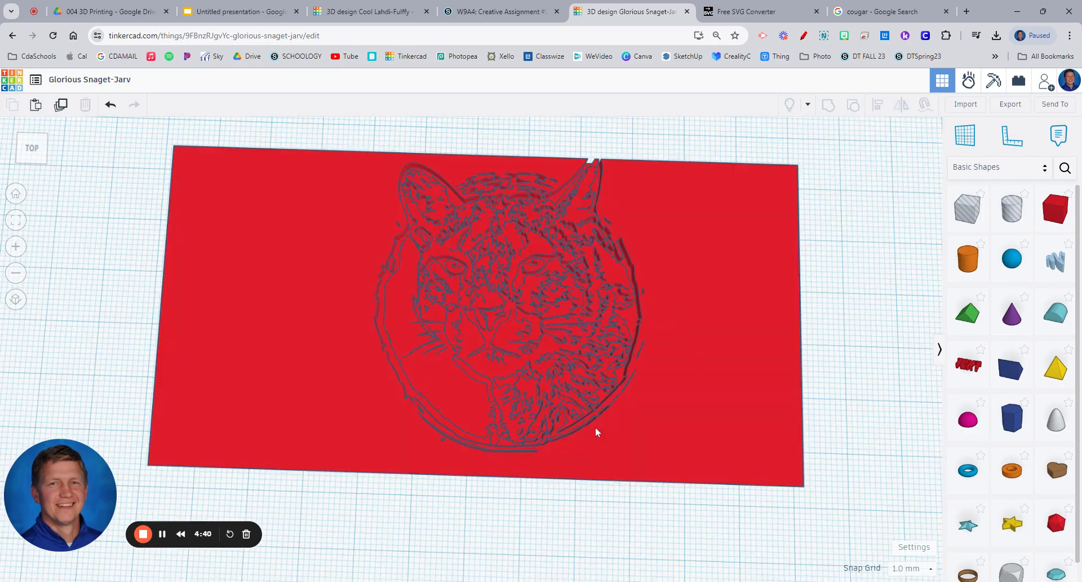
{"action": "right_click_drag", "start_coordinate": [561, 397], "coordinate": [321, 516]}
{"action": "scroll", "coordinate": [384, 448], "scroll_direction": "down", "scroll_amount": 4}
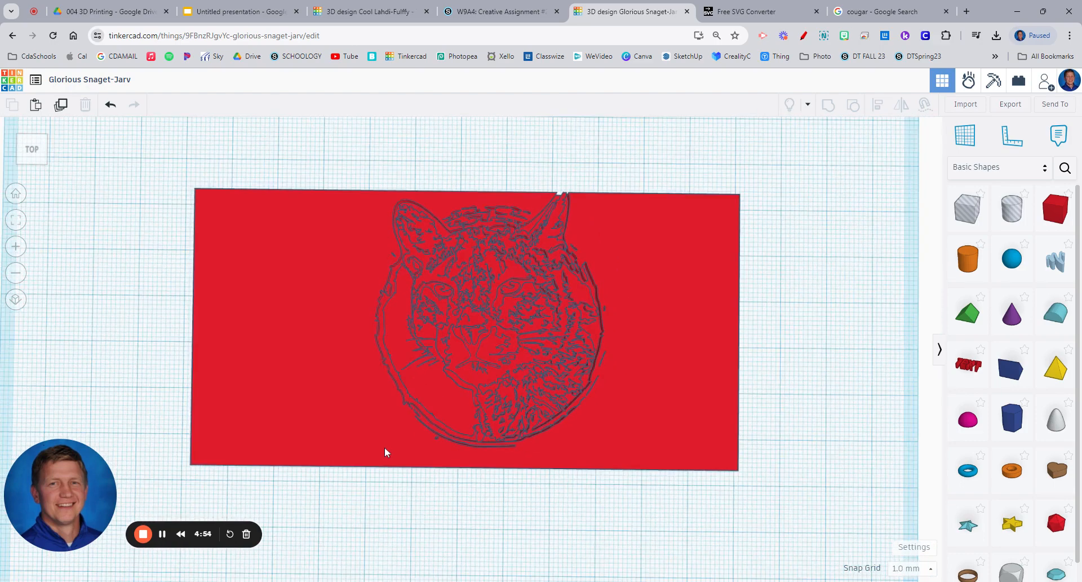